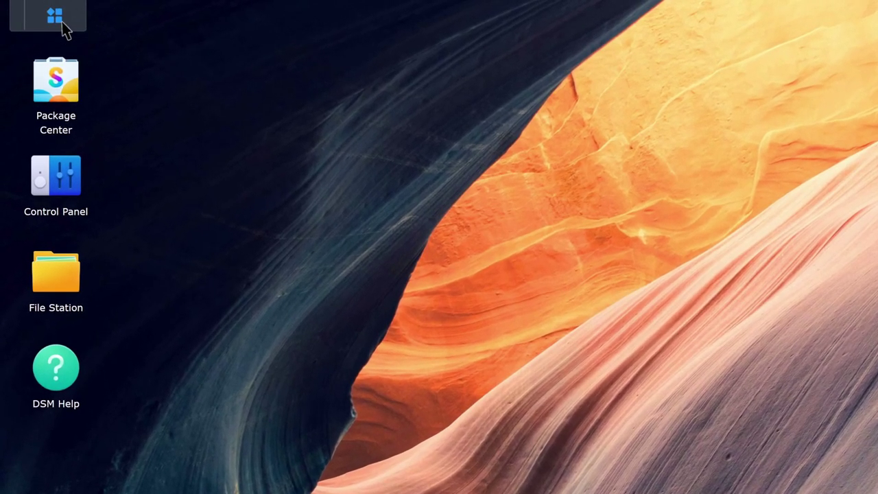
# Step: Open the DSM Main Menu to see Synology Photos, Storage Manager and Control Panel
pyautogui.click(61, 21)
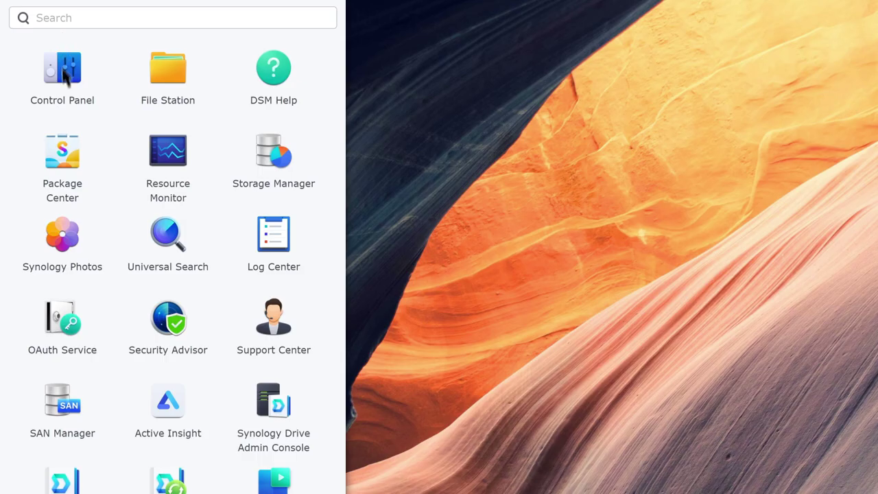
# Step: Launch Synology Photos and choose Share from the Cats album's menu in Albums
pyautogui.click(62, 242)
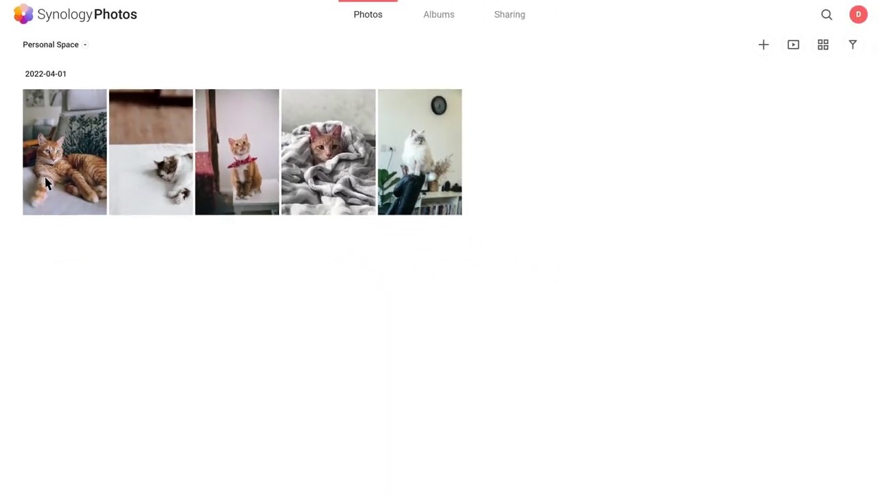
pyautogui.click(446, 22)
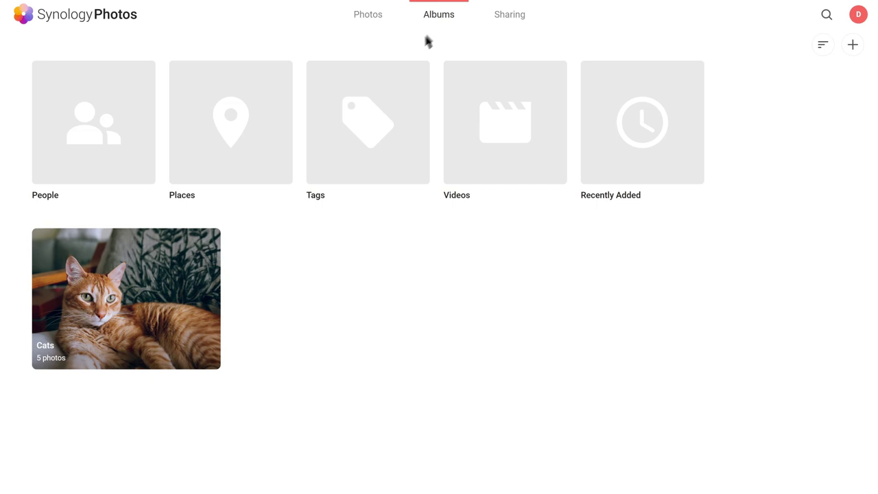
pyautogui.click(205, 245)
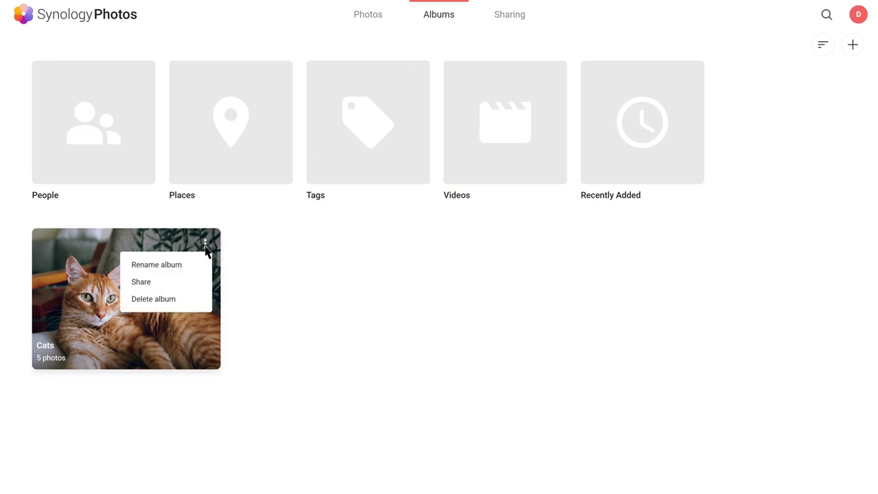
pyautogui.click(173, 282)
# Step: Enable the Cats album share link and copy its URL to the clipboard
pyautogui.click(297, 120)
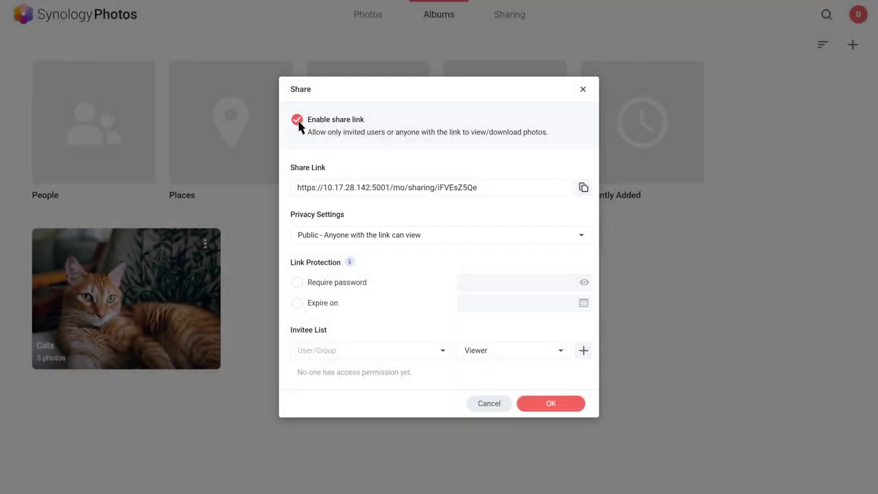
pyautogui.click(583, 188)
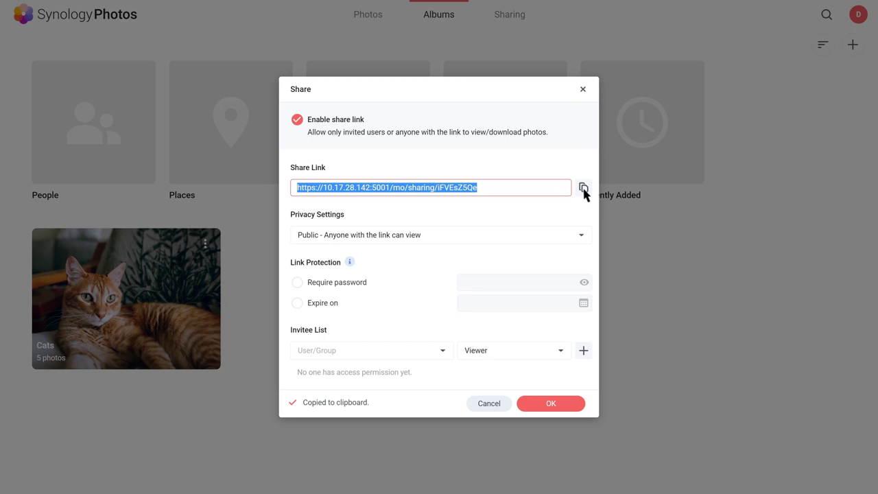
pyautogui.click(581, 235)
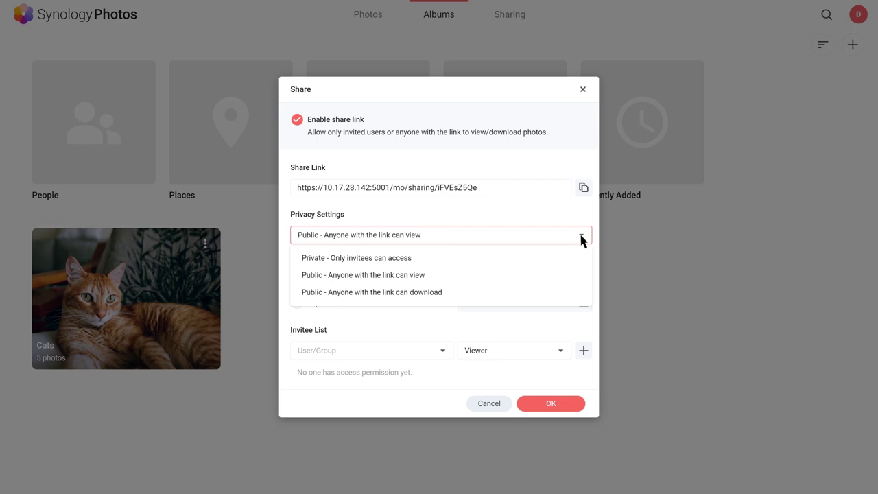
# Step: Set privacy to Private - Only invitees can access and add one user as Viewer
pyautogui.click(581, 260)
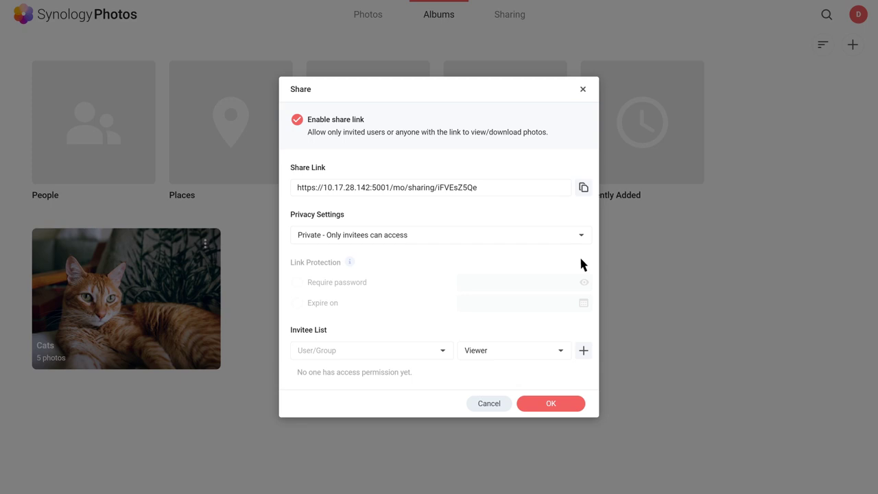
pyautogui.click(444, 353)
pyautogui.click(444, 391)
pyautogui.click(560, 351)
pyautogui.click(560, 376)
pyautogui.click(583, 351)
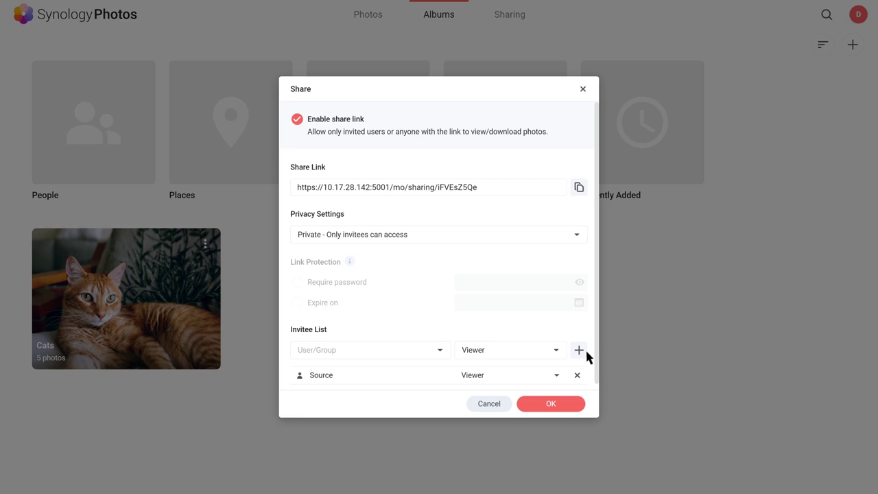
# Step: Save the album sharing settings, then check the Shared with me and Shared with others lists
pyautogui.click(559, 405)
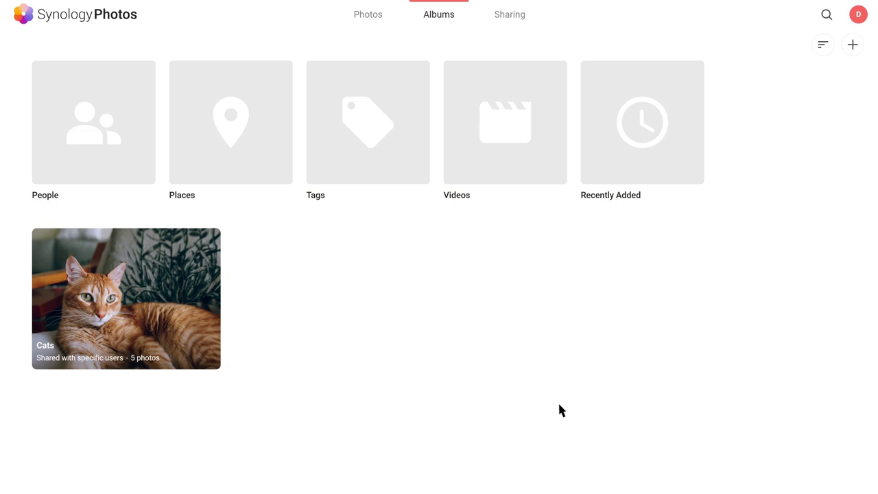
pyautogui.click(511, 22)
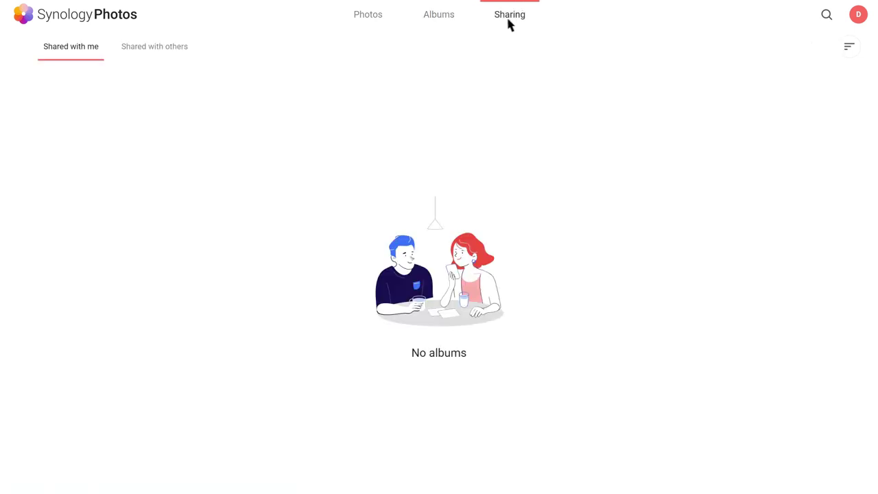
pyautogui.click(171, 55)
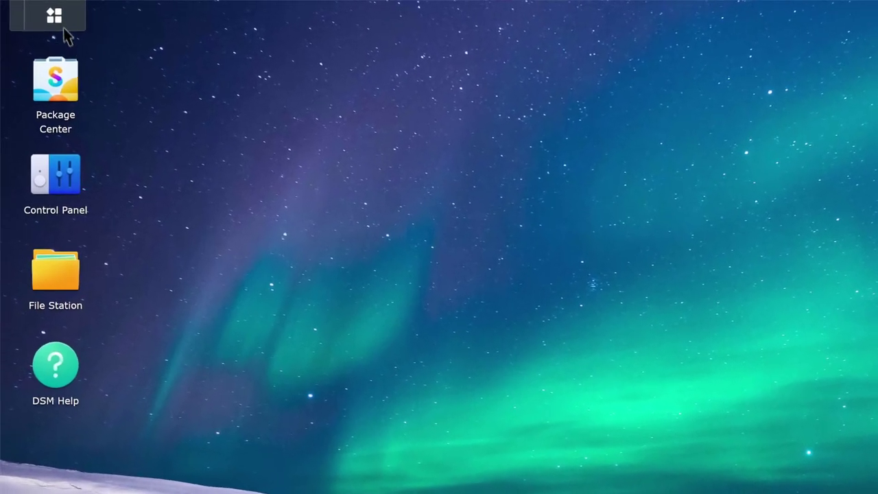
# Step: Relaunch Synology Photos from the Main Menu and check its Sharing tab for the Cats album
pyautogui.click(63, 27)
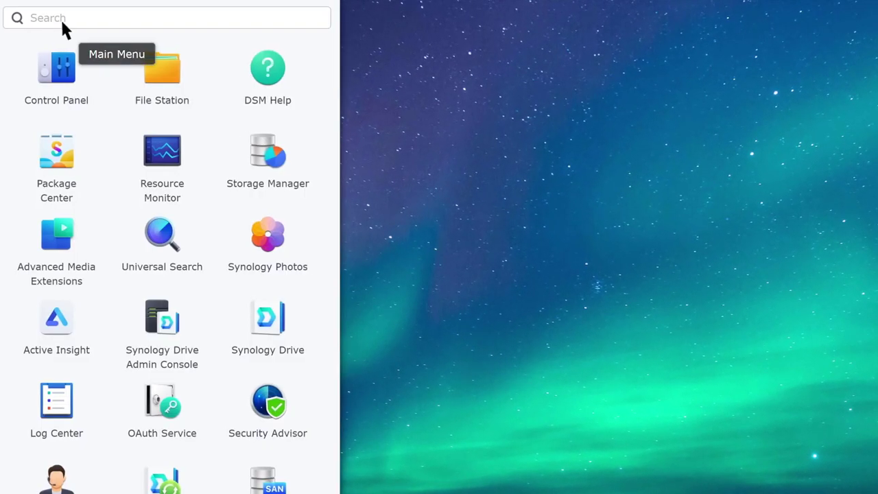
pyautogui.click(271, 242)
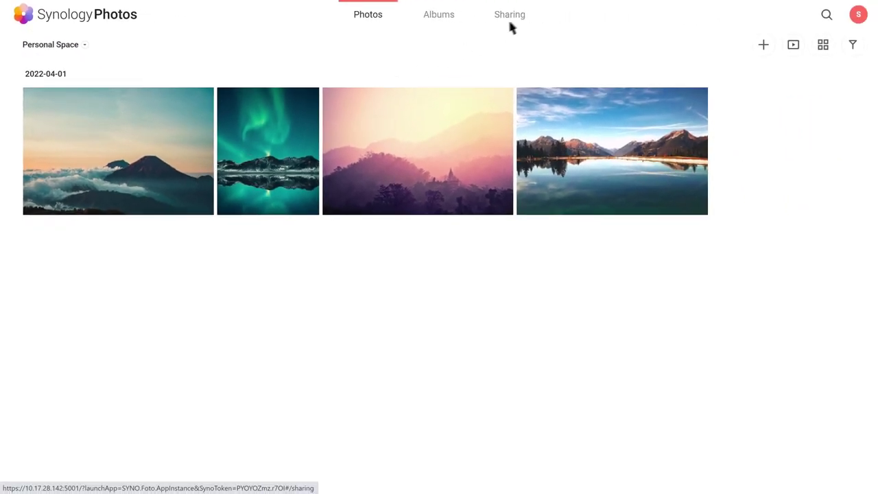
pyautogui.click(520, 20)
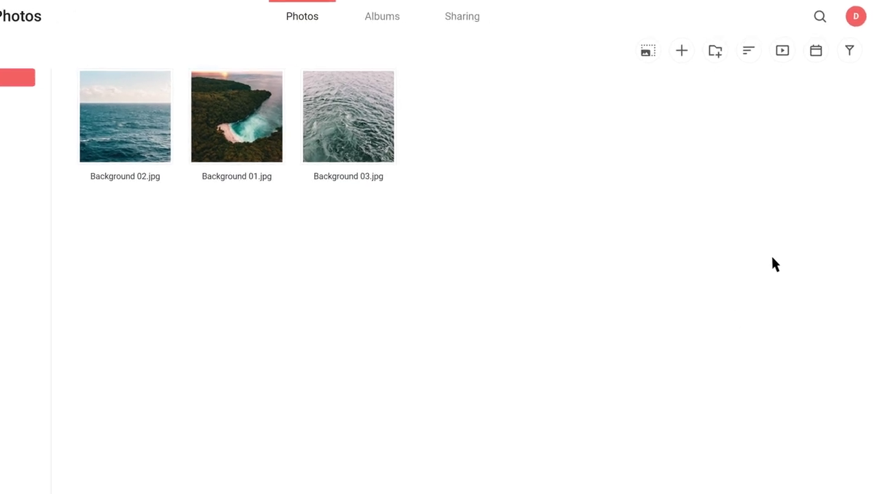
# Step: Turn on Shared Space in Synology Photos settings and open Set Access Permissions
pyautogui.click(858, 15)
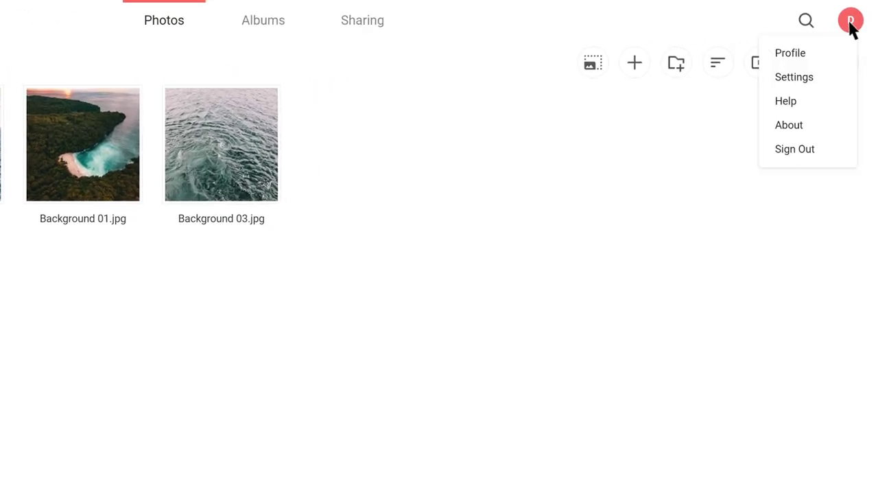
pyautogui.click(822, 76)
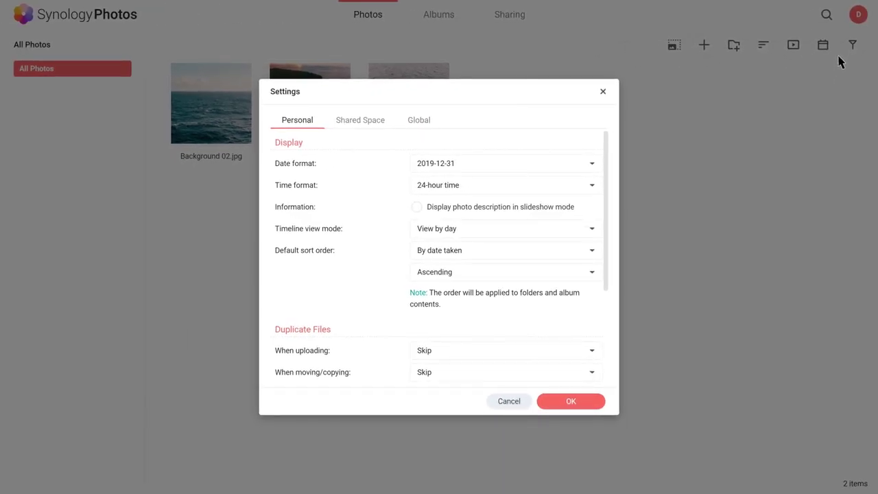
pyautogui.click(374, 123)
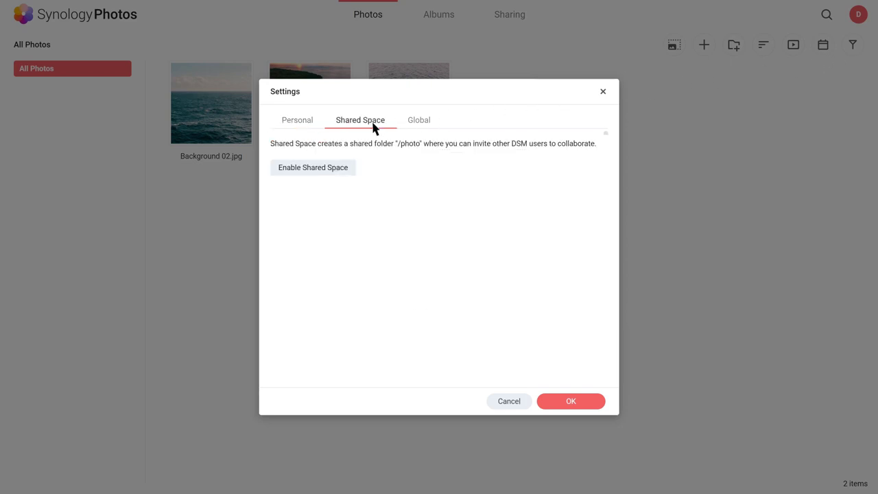
pyautogui.click(328, 171)
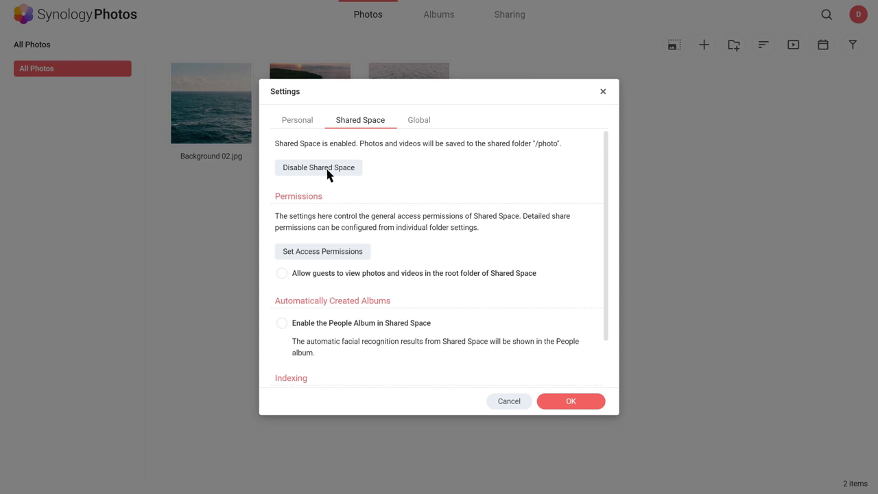
pyautogui.click(351, 252)
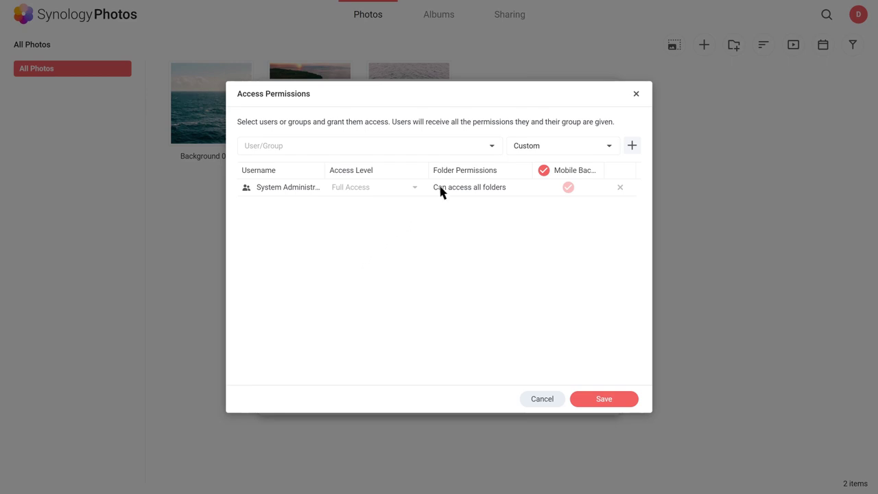
# Step: Add the invited user with Custom access and grant Viewer, Downloader, Uploader and Manager on Folder_cat
pyautogui.click(489, 147)
pyautogui.click(478, 187)
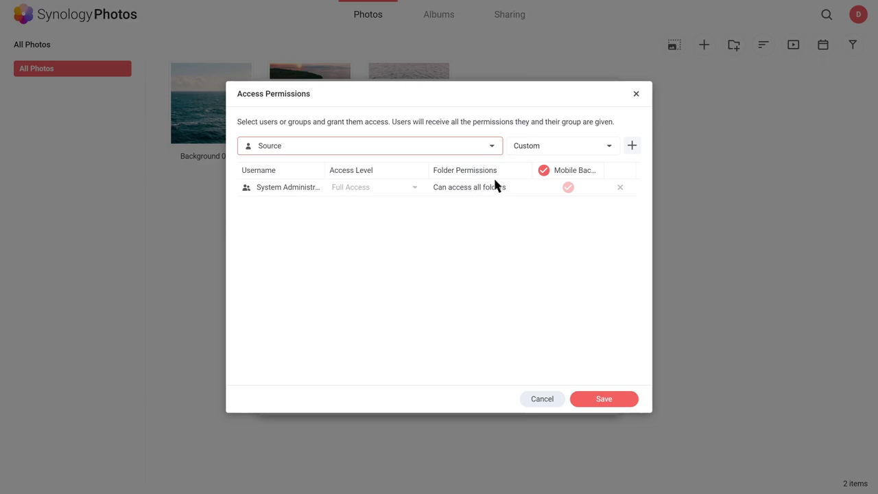
pyautogui.click(609, 146)
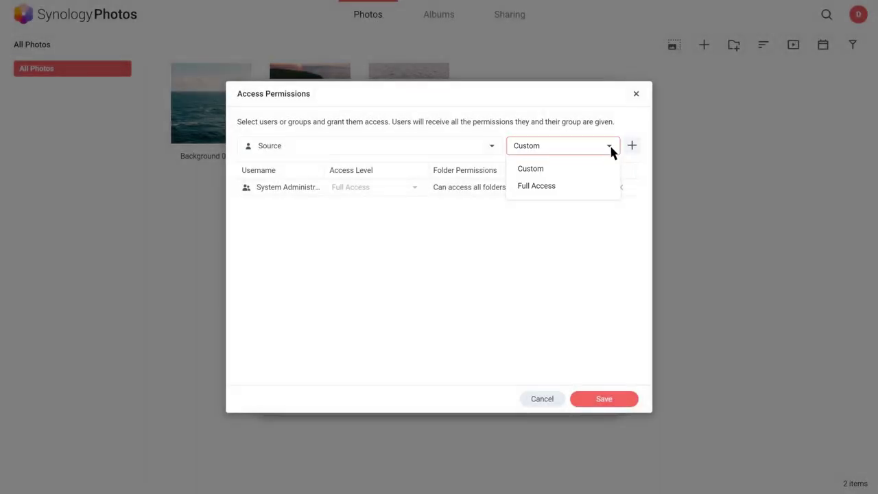
pyautogui.click(611, 170)
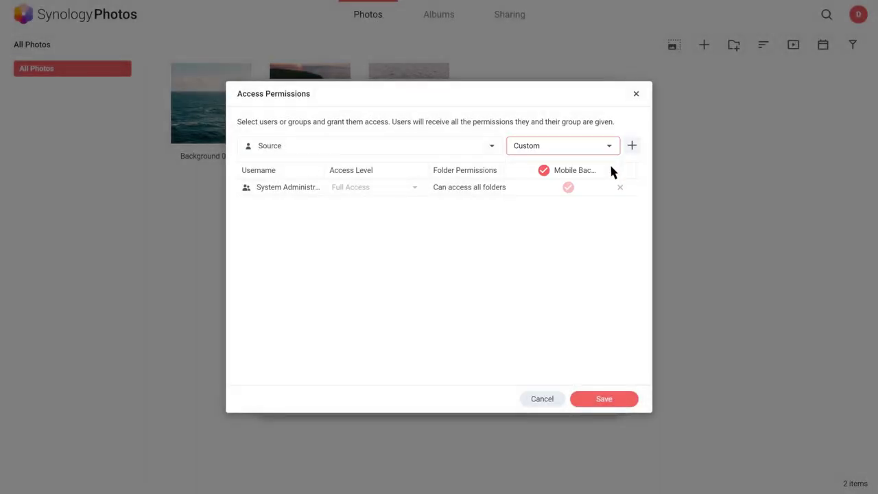
pyautogui.click(633, 146)
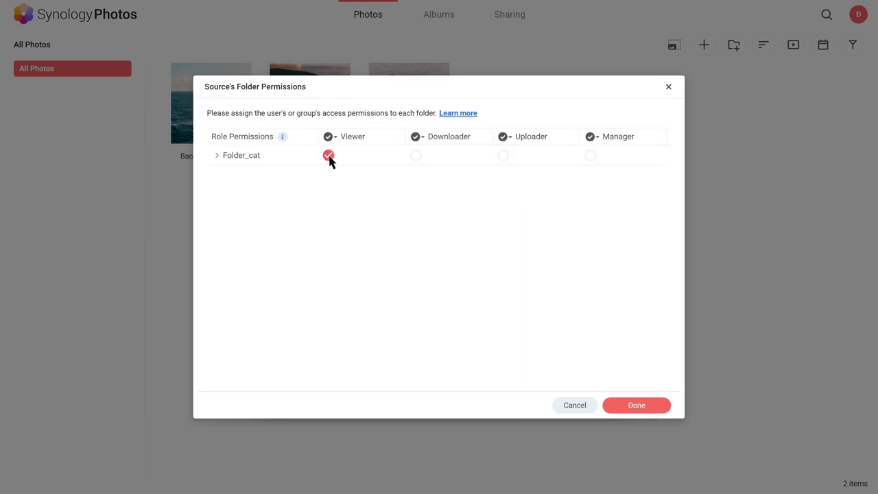
pyautogui.click(415, 155)
# Step: Save the Folder_cat roles and Shared Space permissions, then switch from Personal Space to Shared Space
pyautogui.click(657, 405)
pyautogui.click(628, 400)
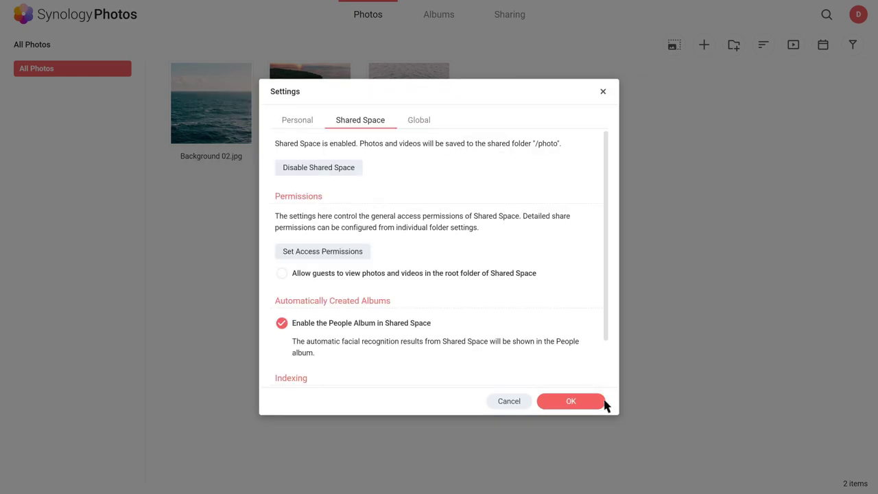
pyautogui.click(588, 404)
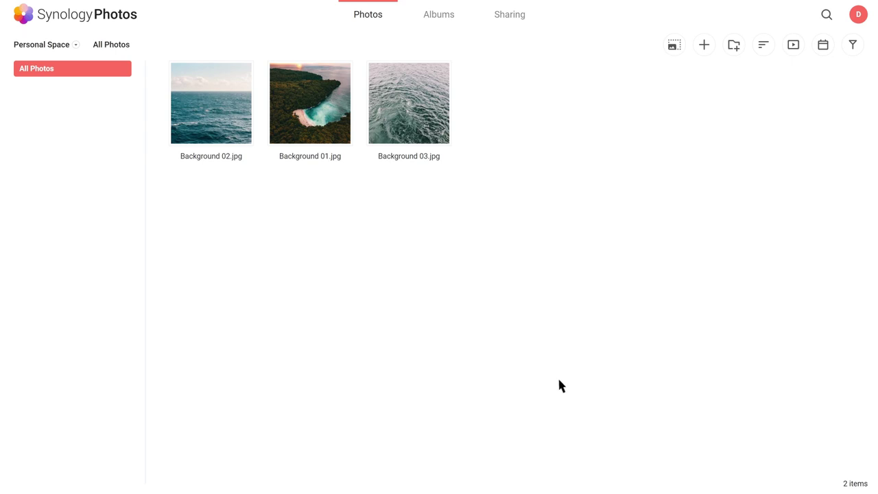
pyautogui.click(76, 44)
pyautogui.click(76, 80)
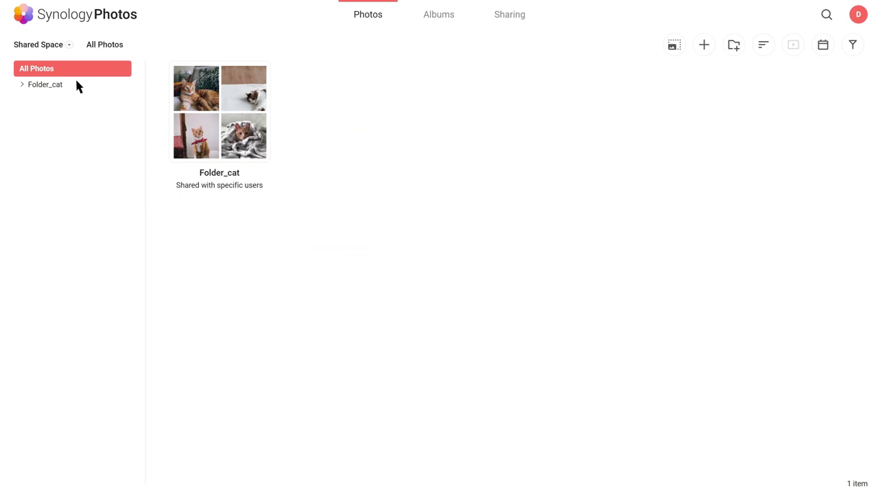
# Step: Open Folder_cat's folder permissions and change the invited user's role from Manager to Viewer
pyautogui.click(187, 81)
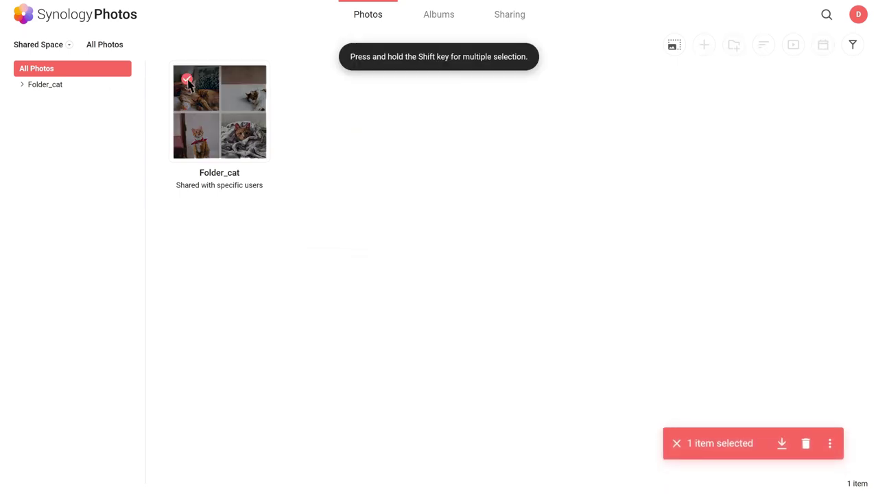
pyautogui.click(830, 444)
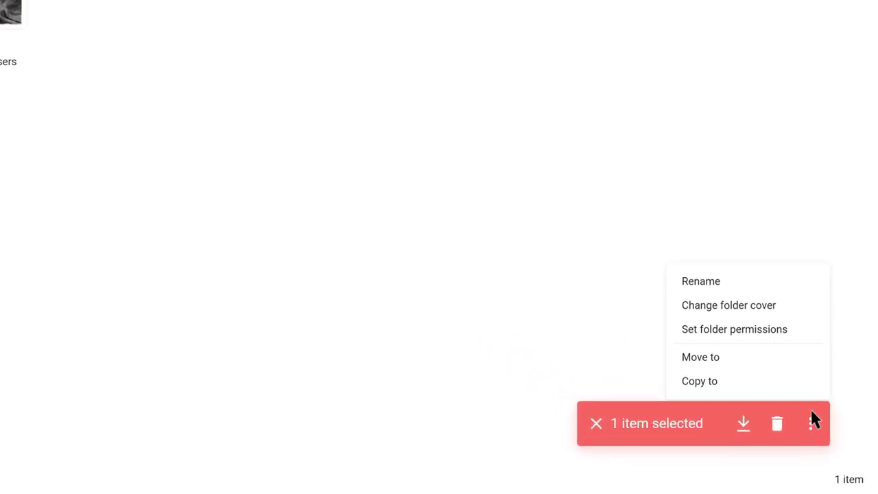
pyautogui.click(812, 330)
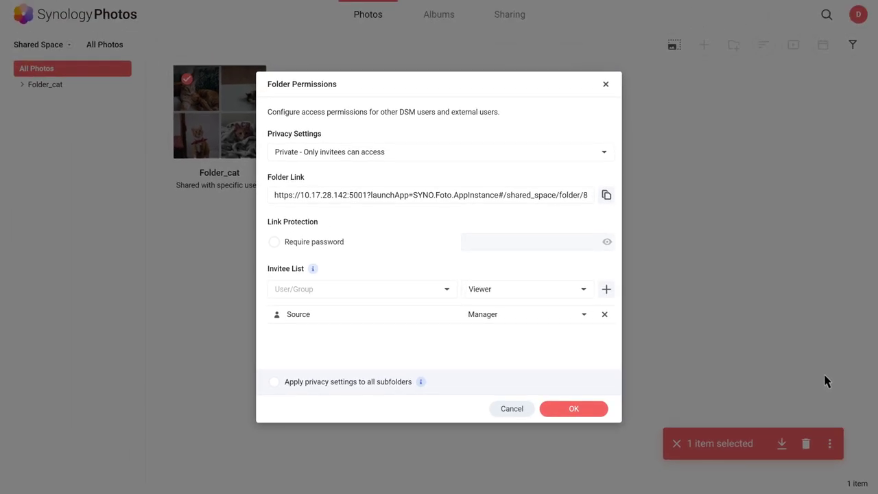
pyautogui.click(584, 317)
pyautogui.click(582, 336)
# Step: Confirm the Folder Permissions dialog with OK, keeping the invited user at Viewer on Folder_cat
pyautogui.click(583, 409)
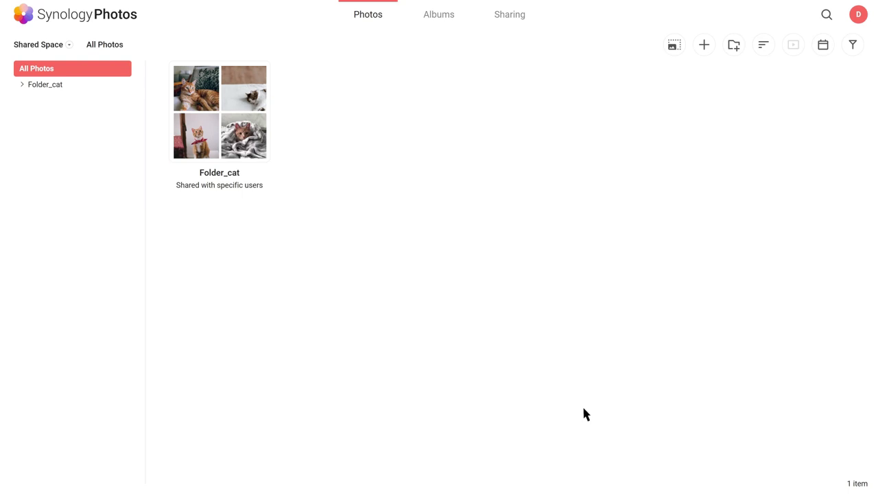